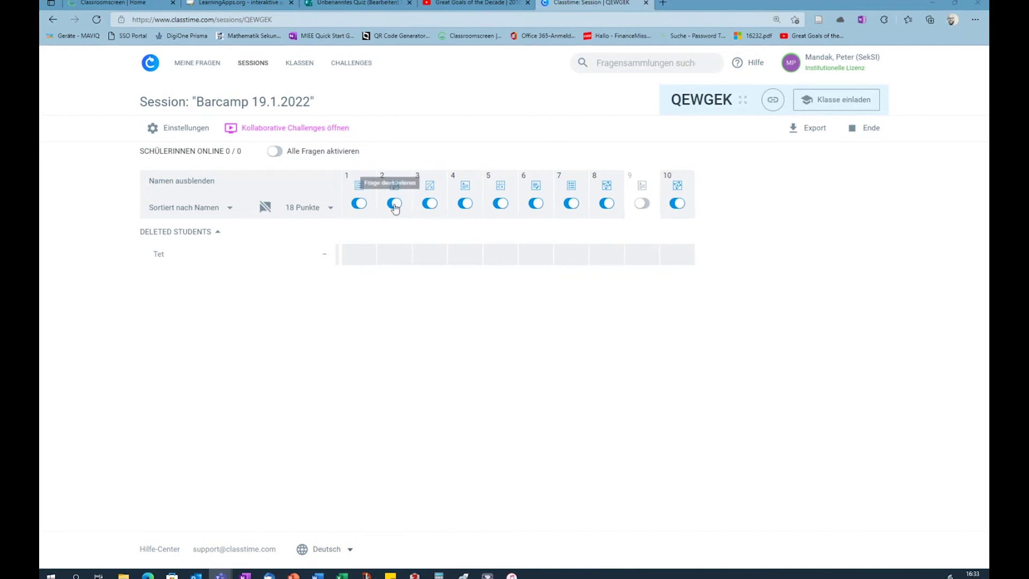
# Step: Deactivate questions 4, 5, 6, 7, 8 and 10 in the Barcamp 19.1.2022 session
pyautogui.click(468, 207)
pyautogui.click(500, 204)
pyautogui.click(536, 205)
pyautogui.click(571, 204)
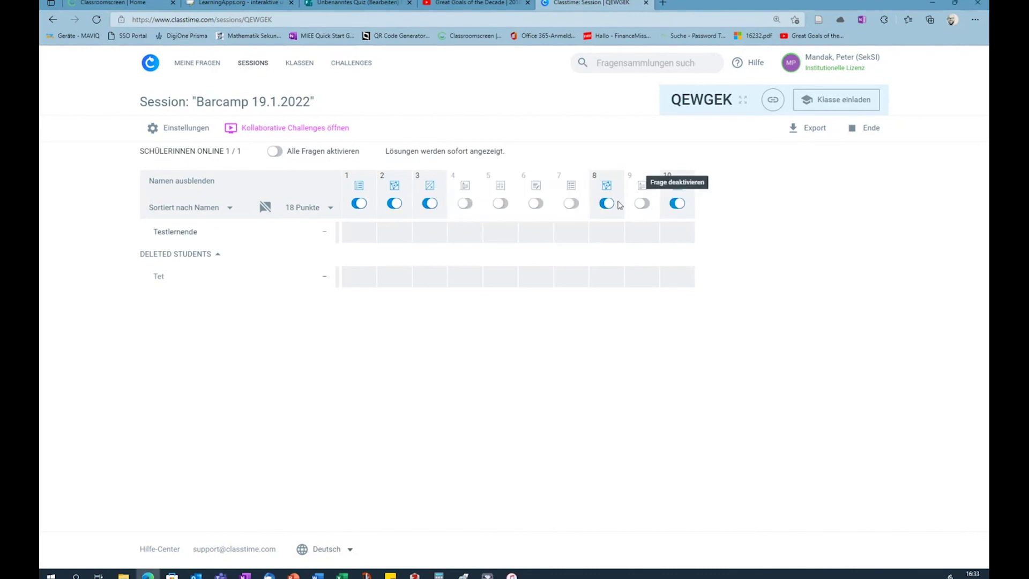
pyautogui.click(609, 205)
pyautogui.click(676, 206)
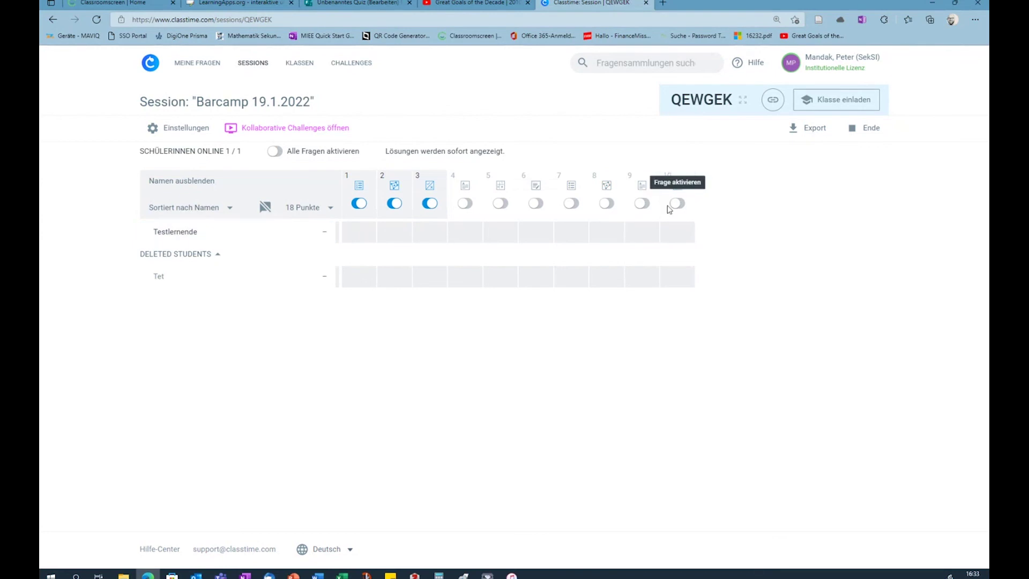
# Step: Activate questions 8 and 6 for the students and deactivate question 3
pyautogui.click(606, 204)
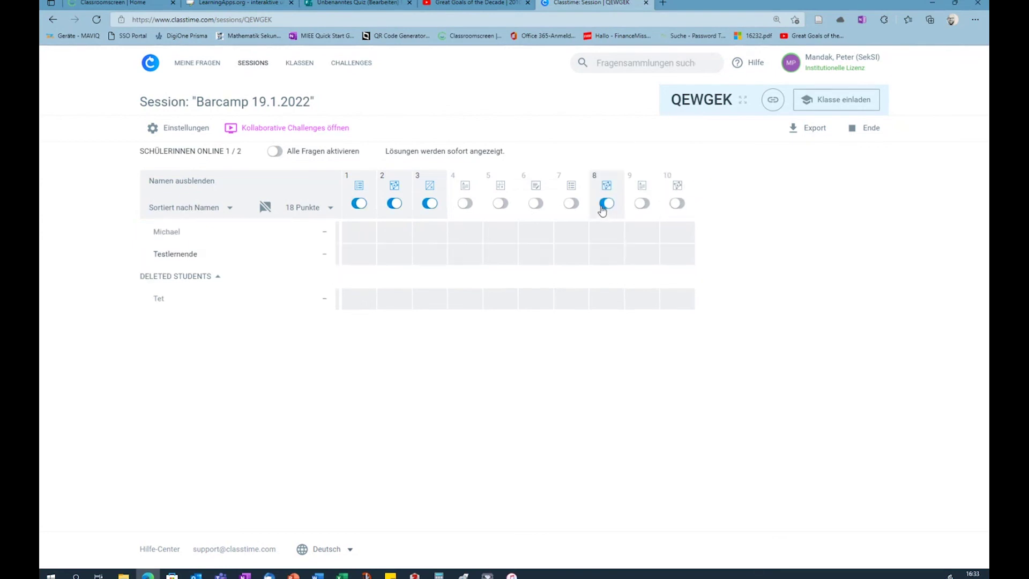
pyautogui.click(431, 206)
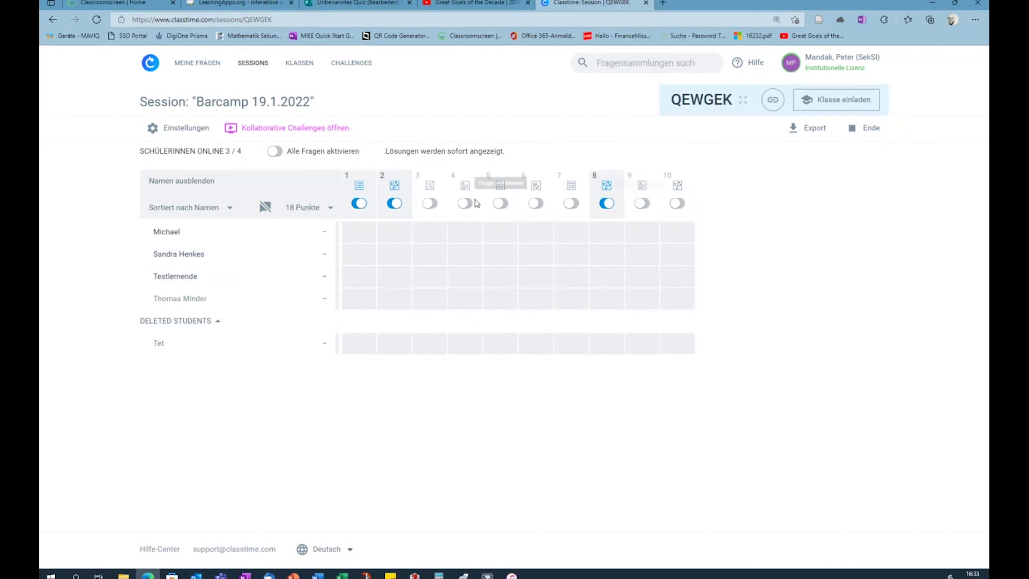
pyautogui.click(536, 205)
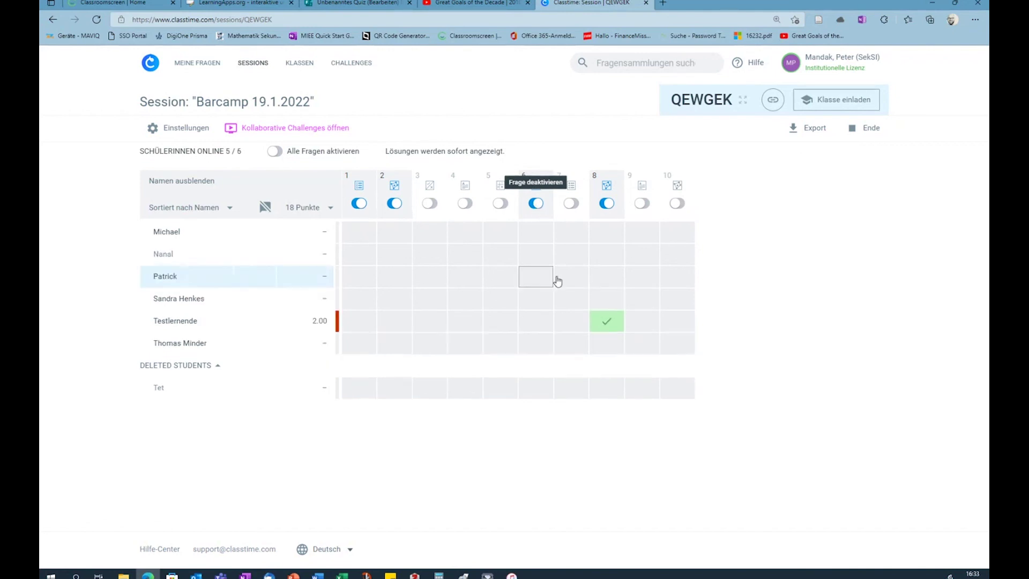
# Step: View the test learner's submitted answer to question 8 and close it again
pyautogui.click(606, 323)
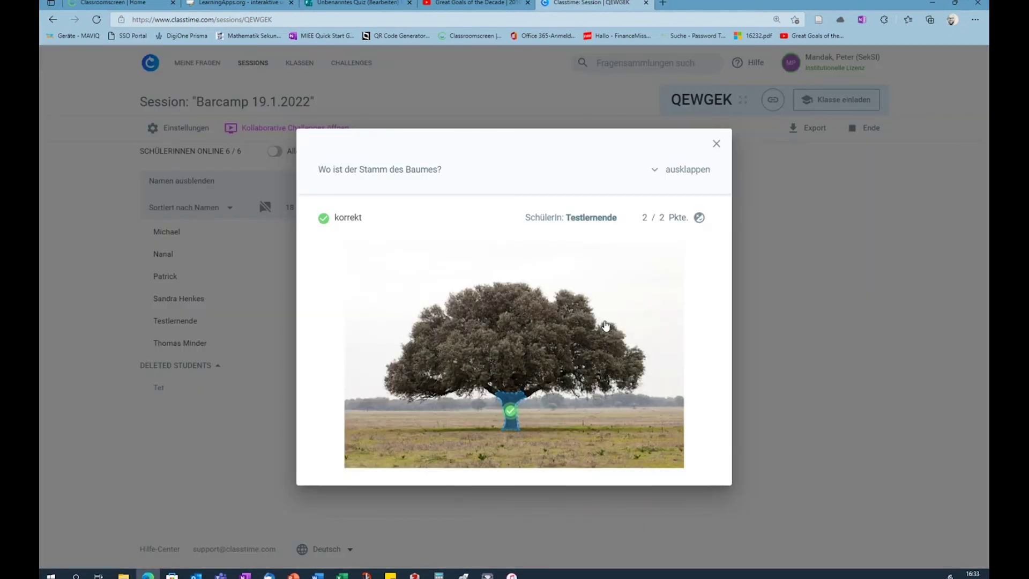
pyautogui.click(717, 145)
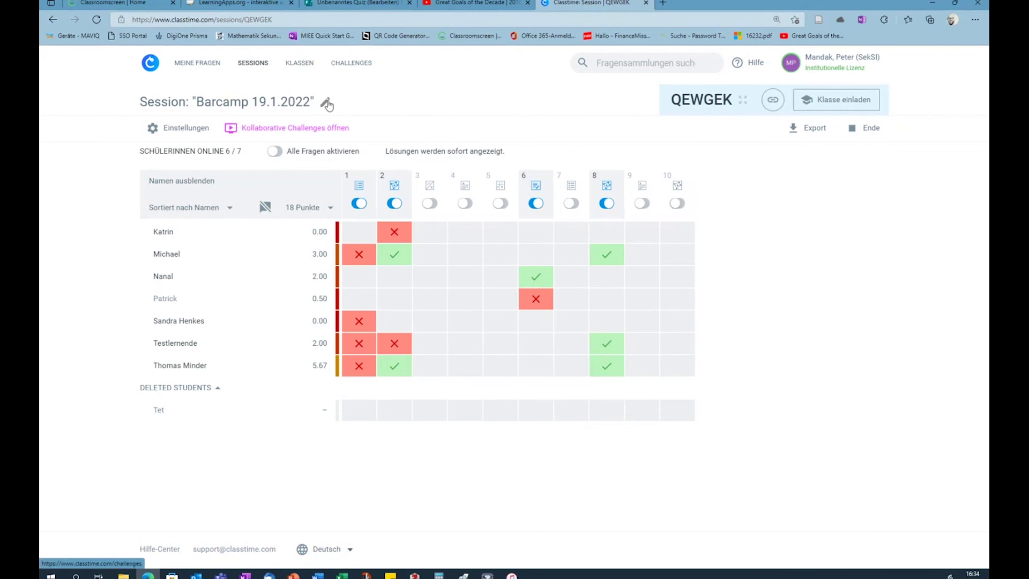
pyautogui.click(350, 64)
pyautogui.click(257, 64)
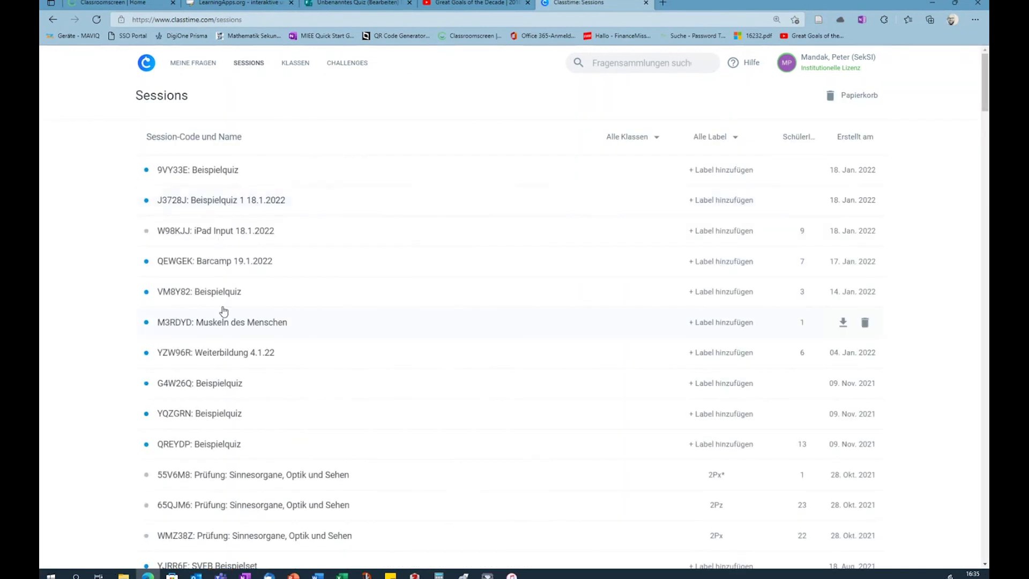
pyautogui.click(235, 262)
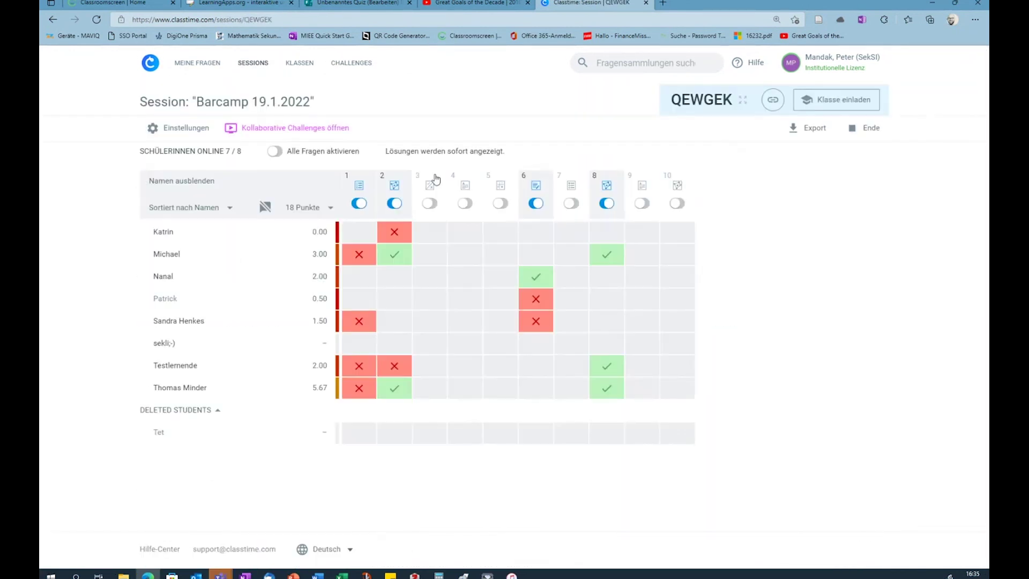
# Step: Launch the collaborative challenge "Konstruiere einen Dschungel-Freizeitpark" for the session
pyautogui.click(292, 133)
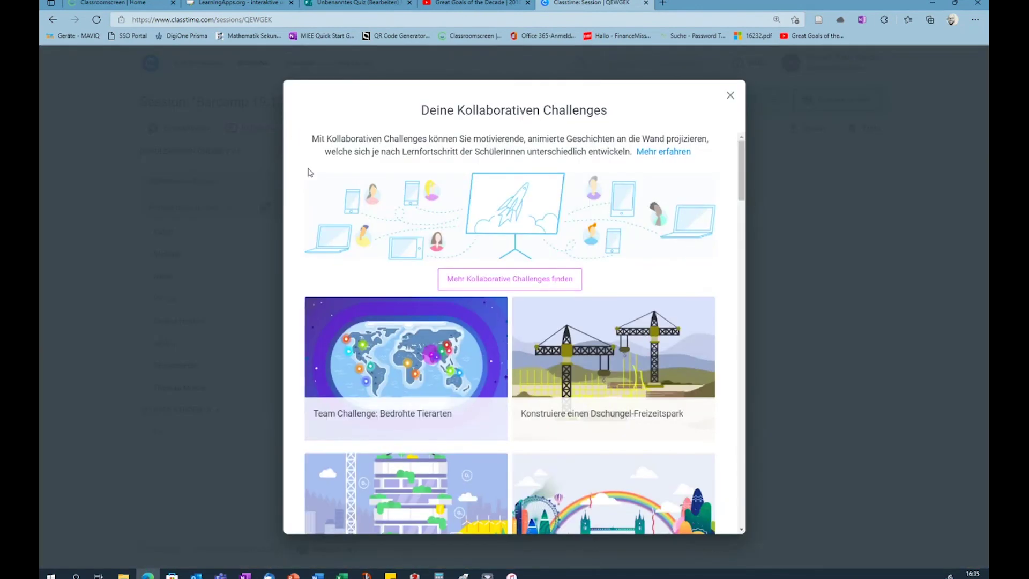
pyautogui.scroll(-3, 499, 399)
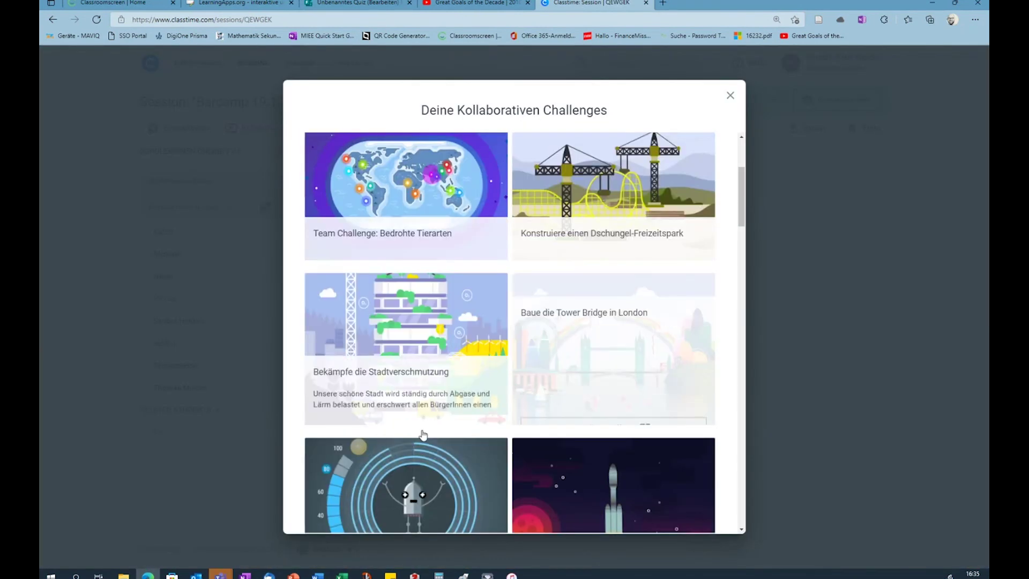
pyautogui.click(610, 187)
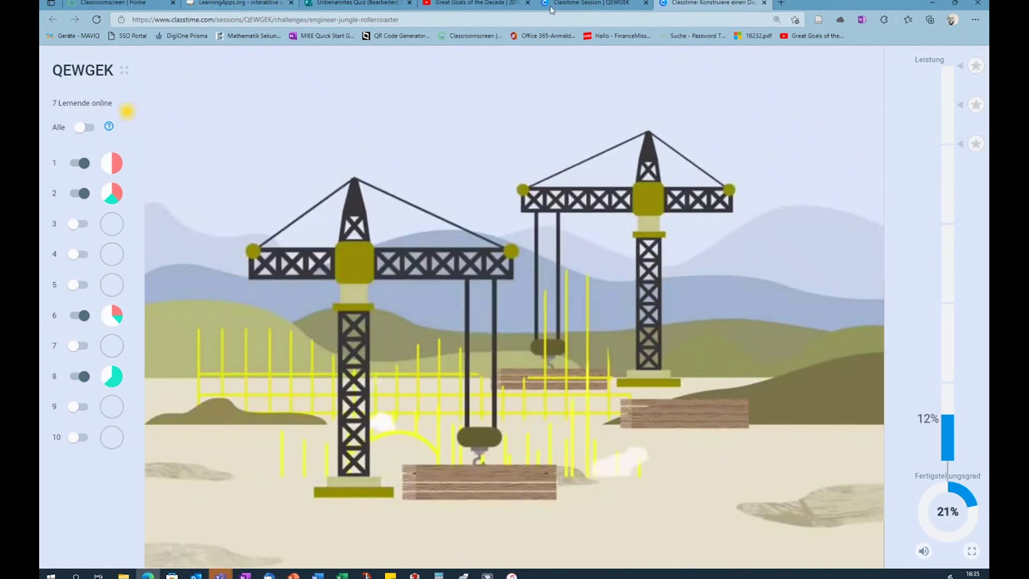
# Step: Return from the challenge to the session page and open the Beispielquiz question set in the Schulungen folder of the question library
pyautogui.hotkey('ctrl', 'shift', 'Tab')
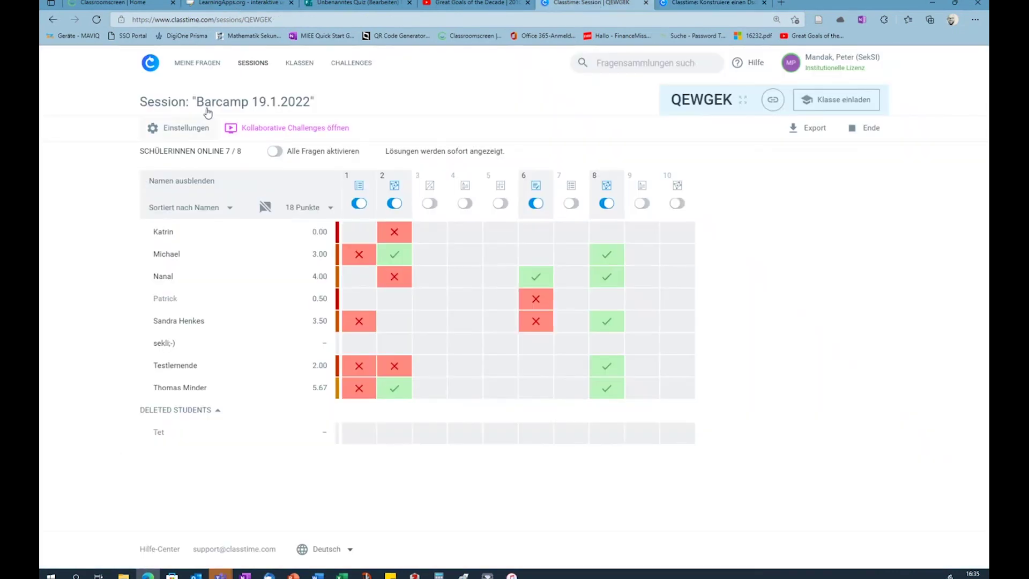
pyautogui.click(202, 64)
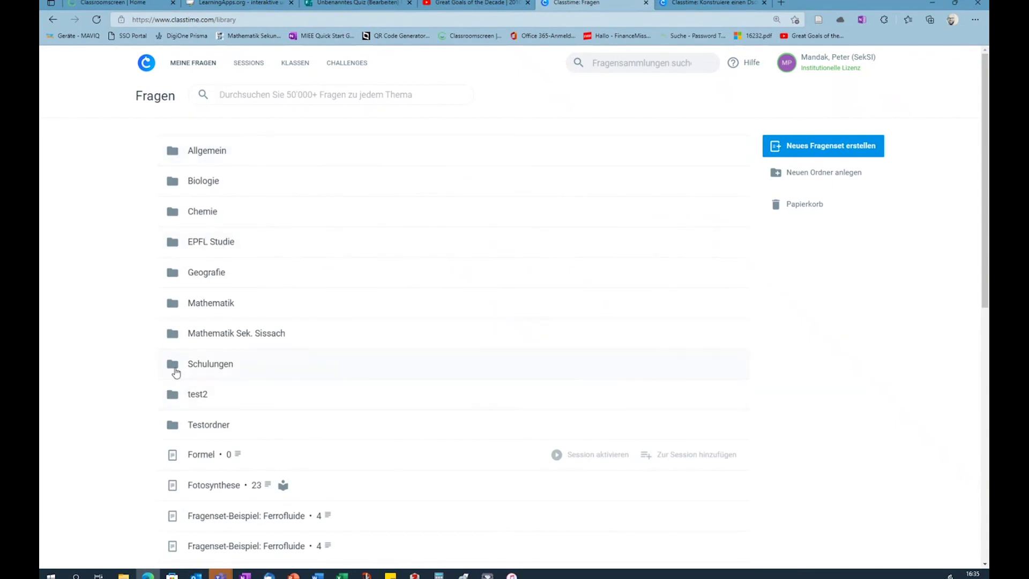
pyautogui.click(226, 369)
pyautogui.click(215, 155)
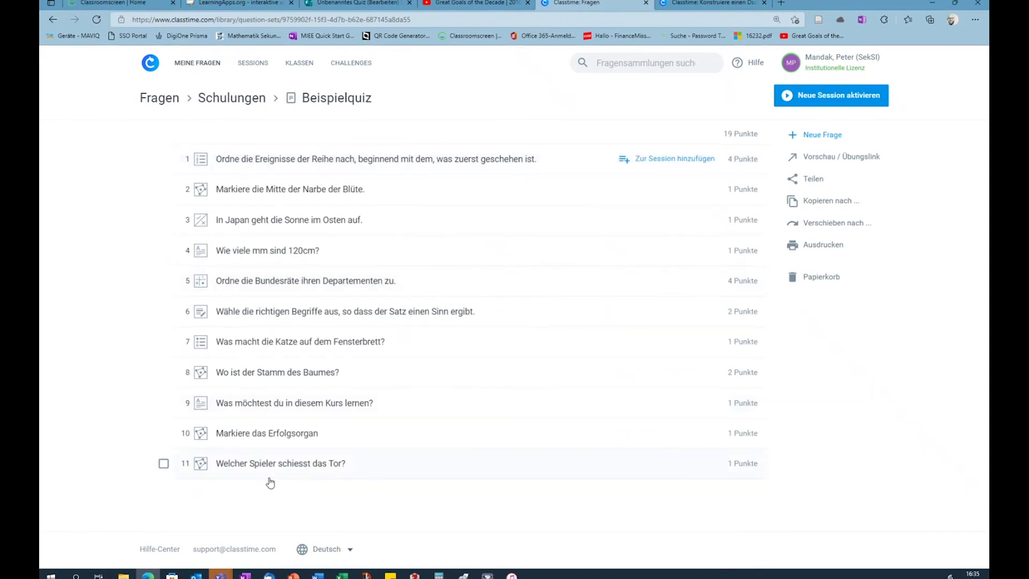
# Step: Examine the hotspot setup of the question "Wo ist der Stamm des Baumes?" and close it without saving
pyautogui.click(290, 370)
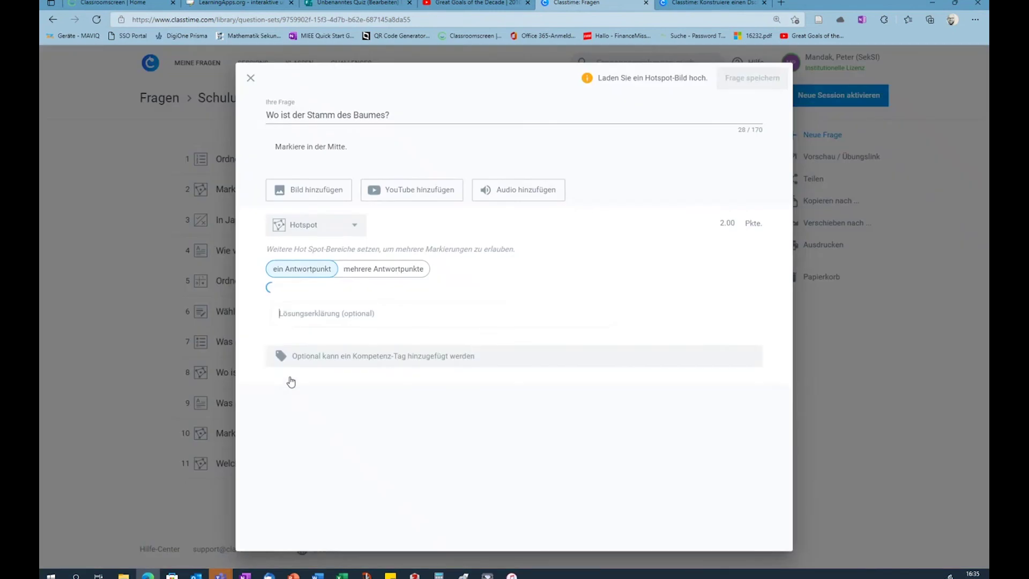
pyautogui.click(471, 532)
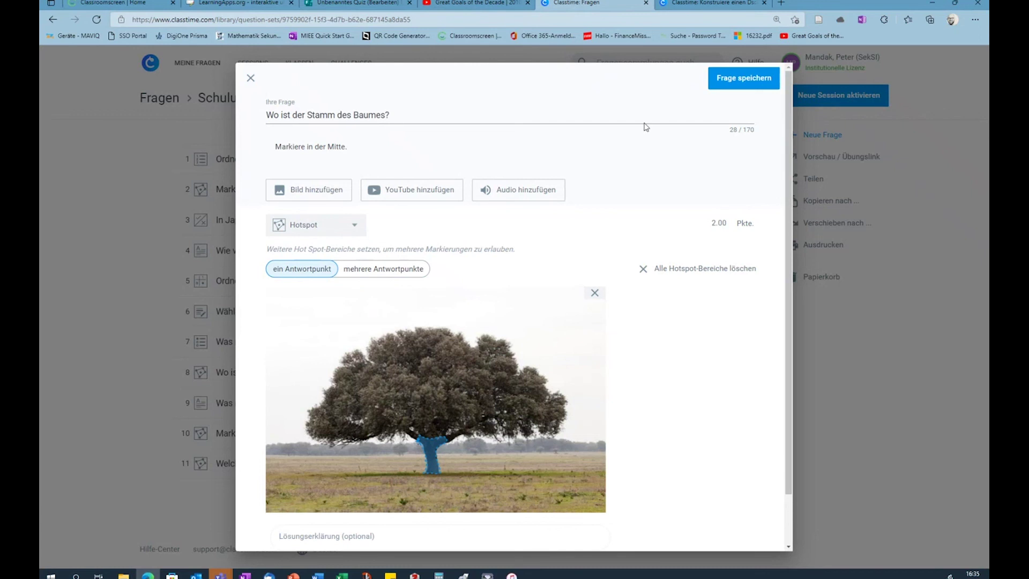
pyautogui.click(250, 81)
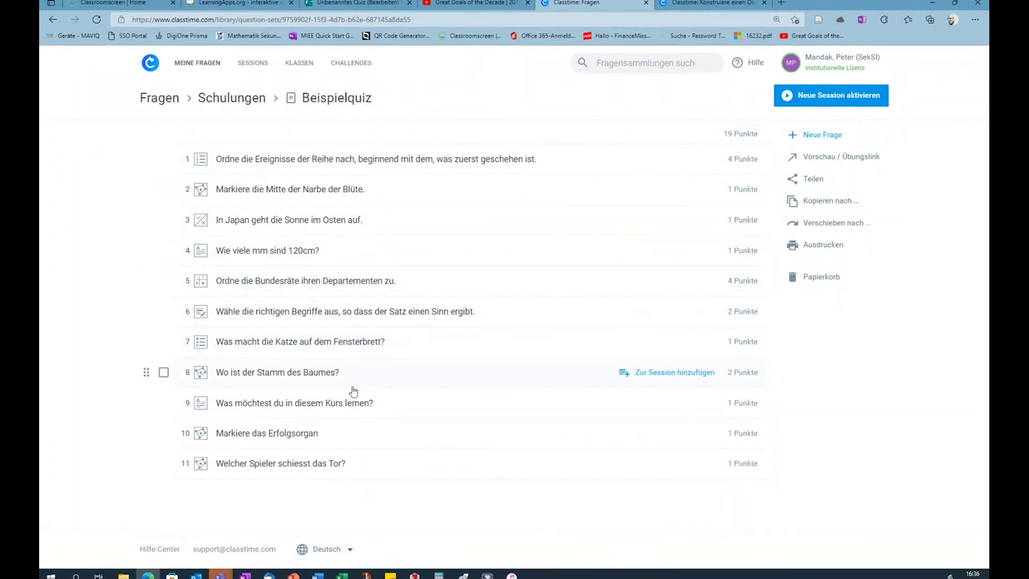
# Step: Examine the bracketed answer options in question 6's text-highlighting passage, highlighting [*Herbstmesse; Fasnacht], and close the question without saving
pyautogui.click(340, 313)
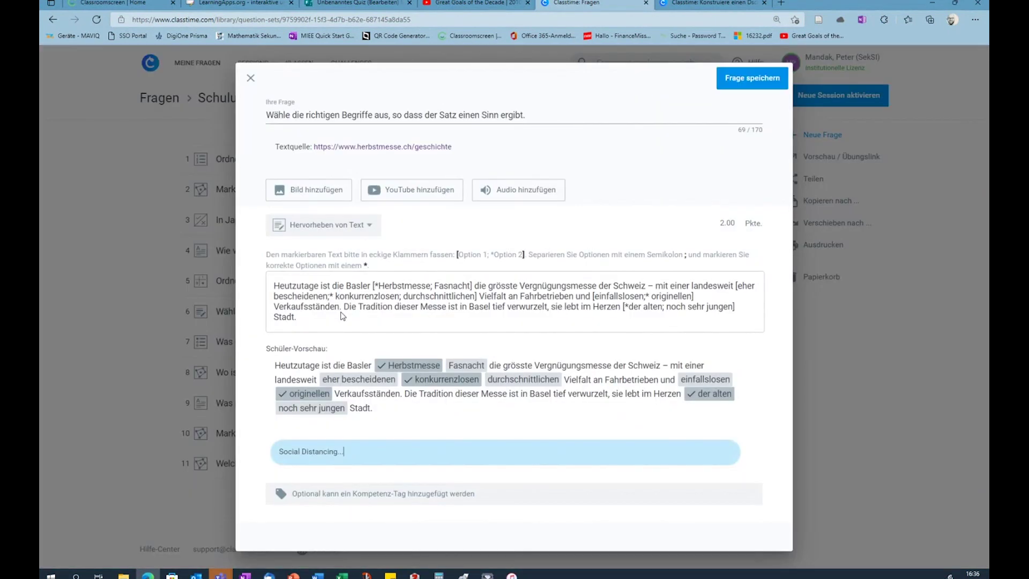
pyautogui.moveTo(314, 317); pyautogui.dragTo(274, 281)
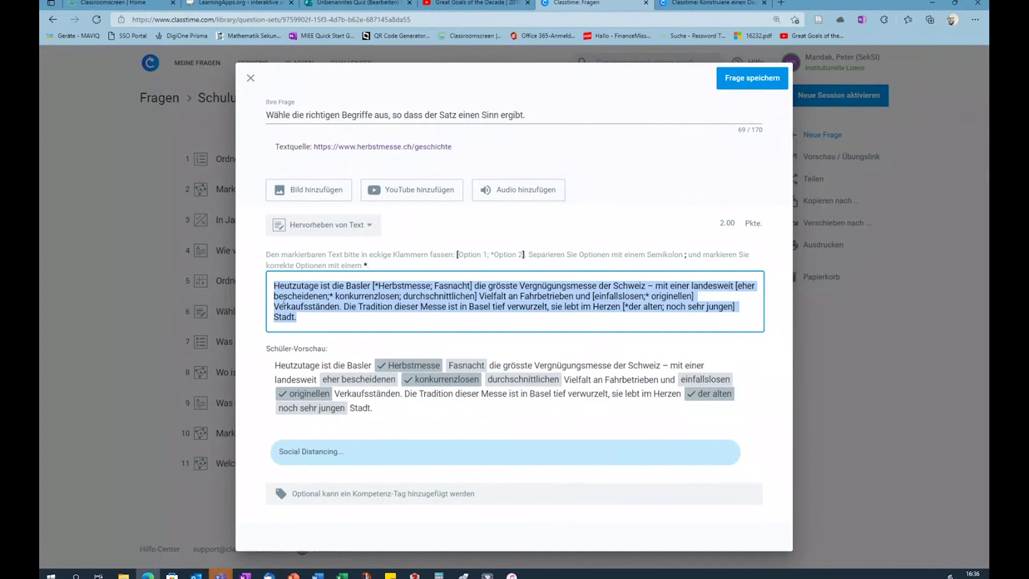
pyautogui.click(309, 318)
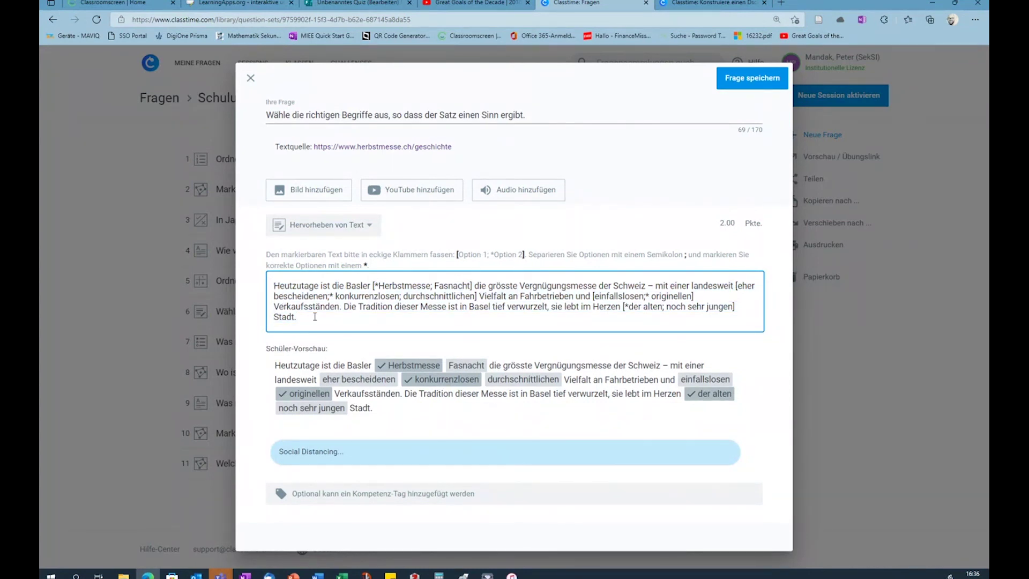
pyautogui.moveTo(373, 284); pyautogui.dragTo(475, 284)
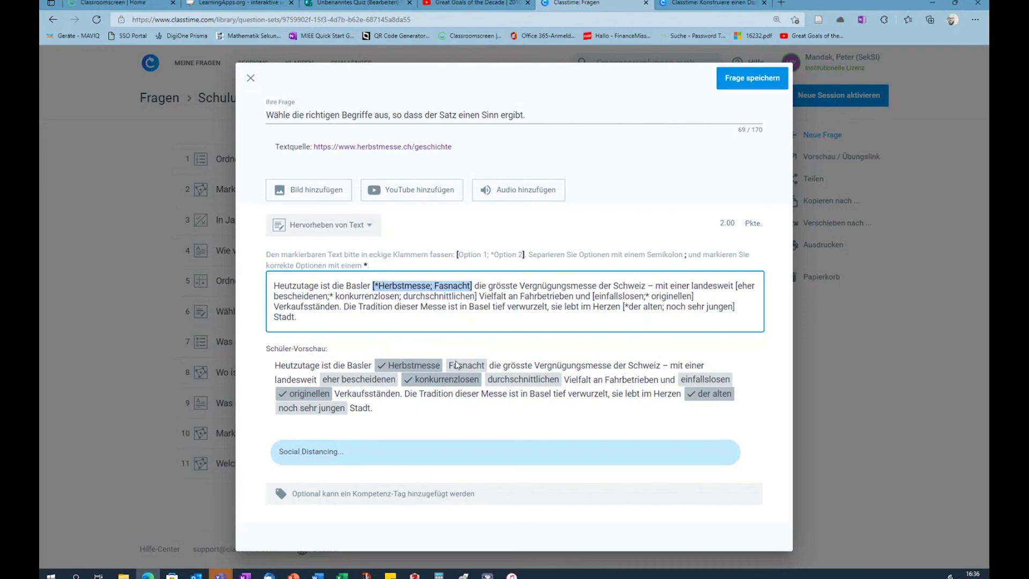
pyautogui.click(252, 83)
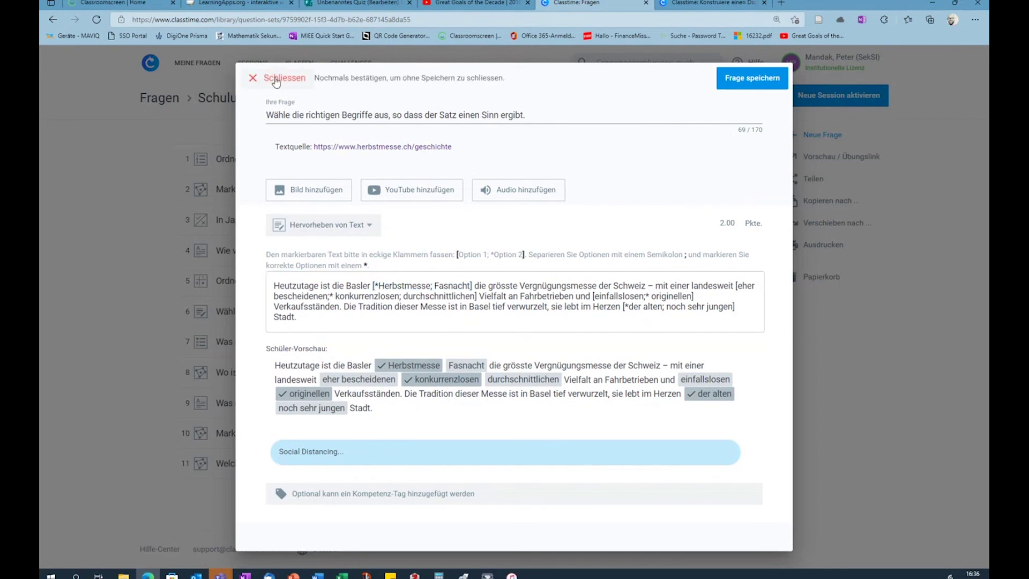
pyautogui.click(273, 79)
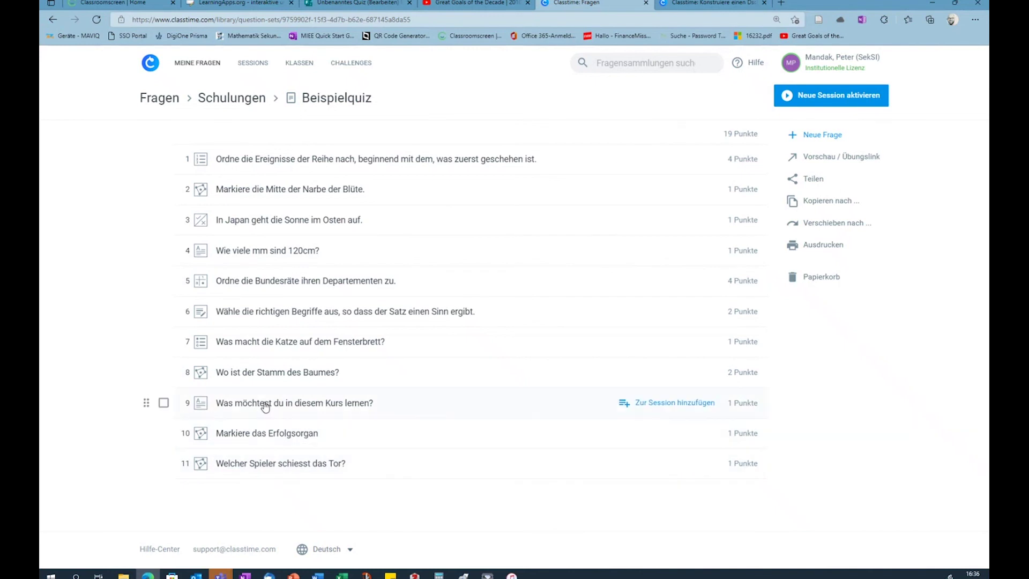
# Step: Examine the video-based single-choice question "Was macht die Katze auf dem Fensterbrett?" and close it without saving
pyautogui.click(285, 343)
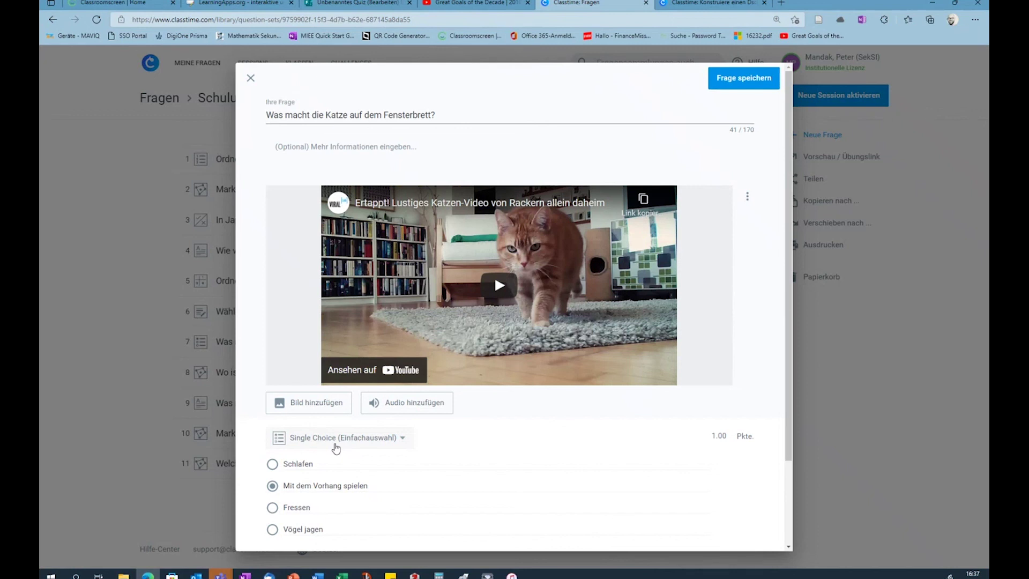
pyautogui.click(250, 78)
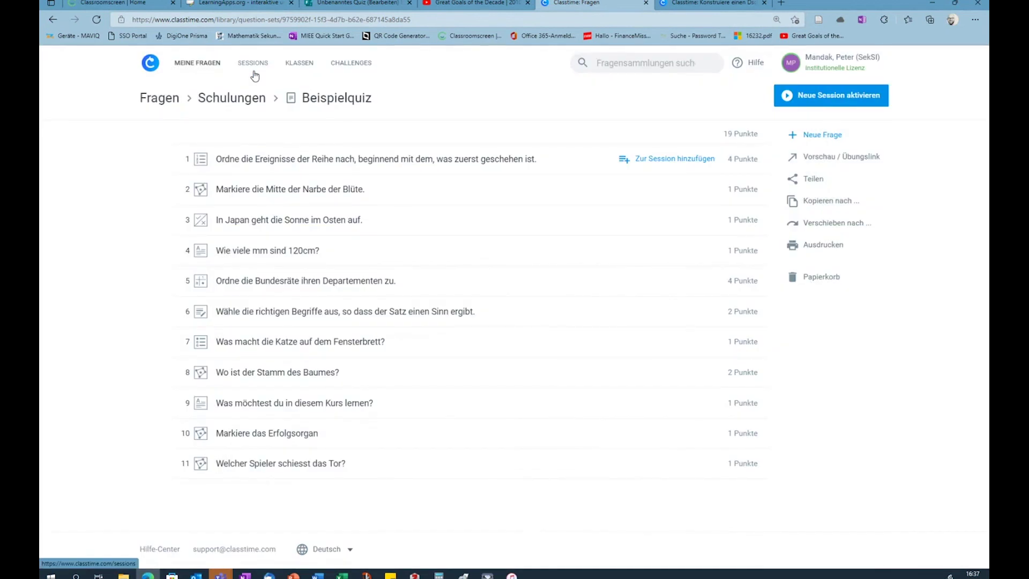